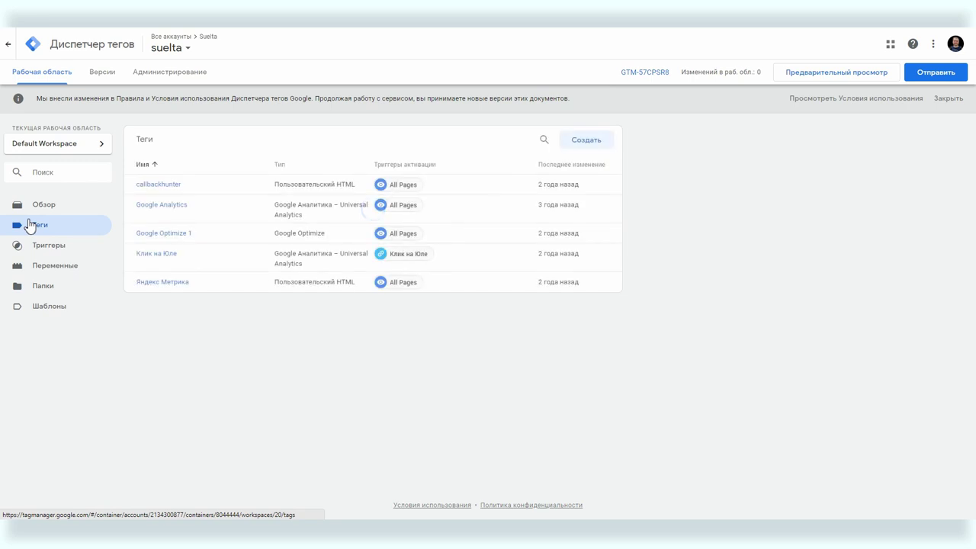
Create a new tag named "Скролл" with the tag type Google Аналитика – Universal Analytics
{"action": "left_click", "coordinate": [592, 141]}
{"action": "triple_click", "coordinate": [303, 43]}
{"action": "type", "text": "Скр"}
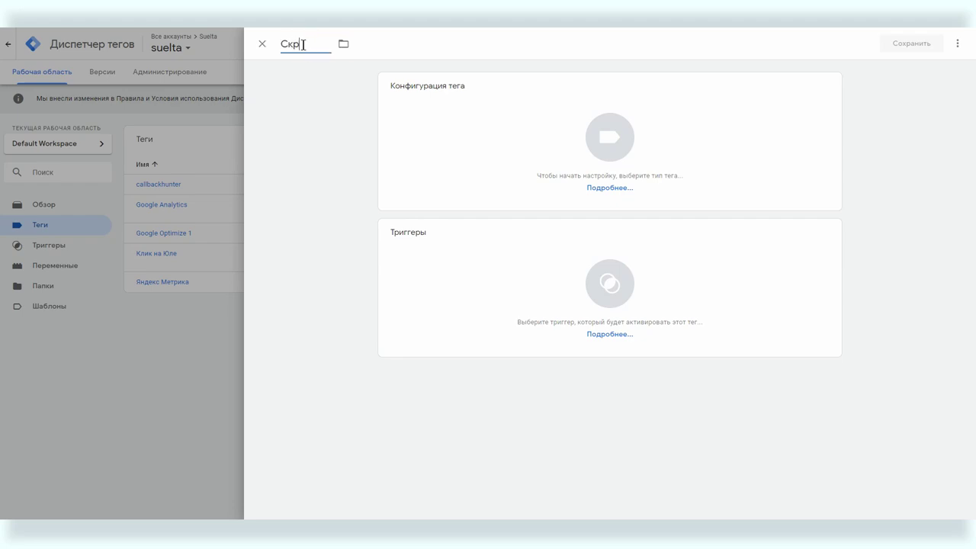
{"action": "type", "text": "олл"}
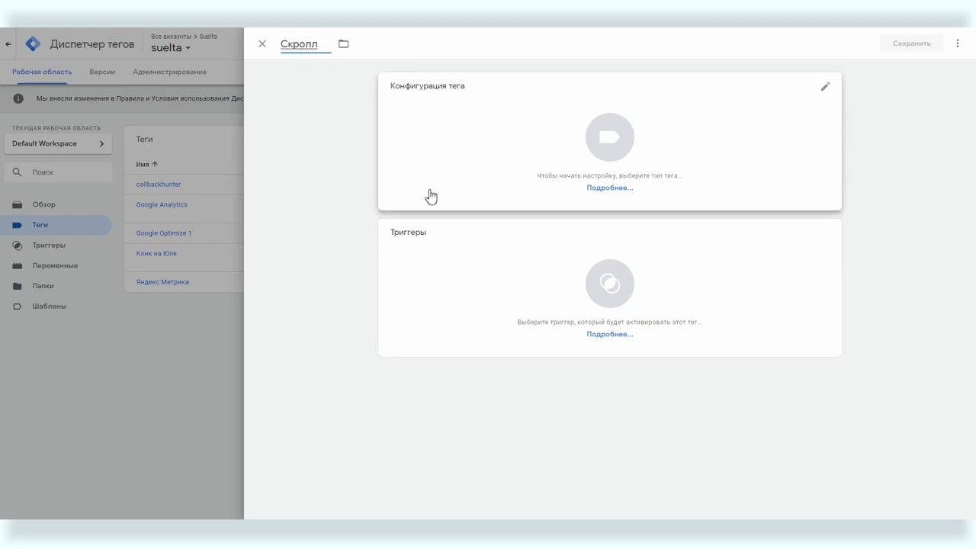
{"action": "left_click", "coordinate": [613, 136]}
{"action": "left_click", "coordinate": [725, 135]}
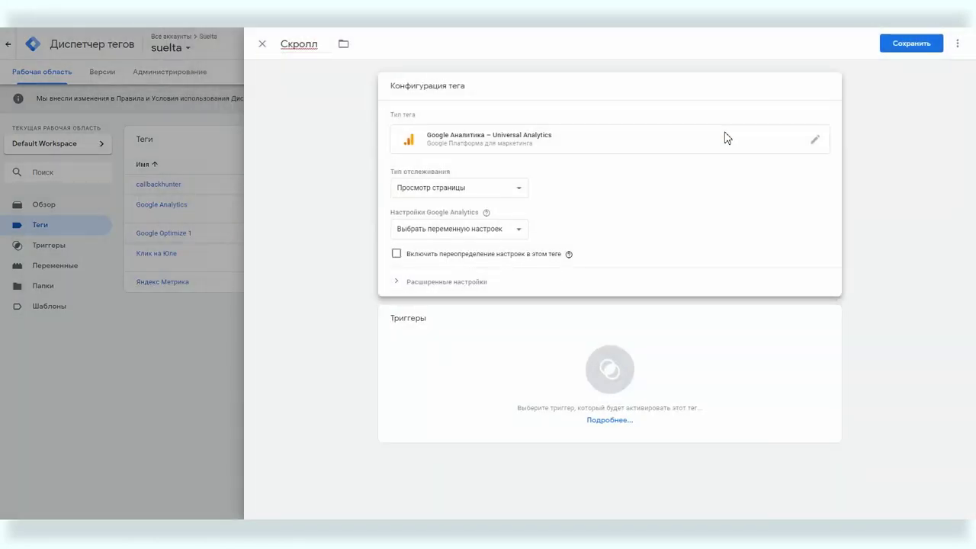
Set the tag's tracking type to Событие, with category "Scroll" and action "100%"
{"action": "left_click", "coordinate": [426, 188]}
{"action": "left_click", "coordinate": [422, 213]}
{"action": "left_click", "coordinate": [616, 196]}
{"action": "scroll", "coordinate": [719, 254], "scroll_direction": "down", "scroll_amount": 2}
{"action": "left_click", "coordinate": [424, 141]}
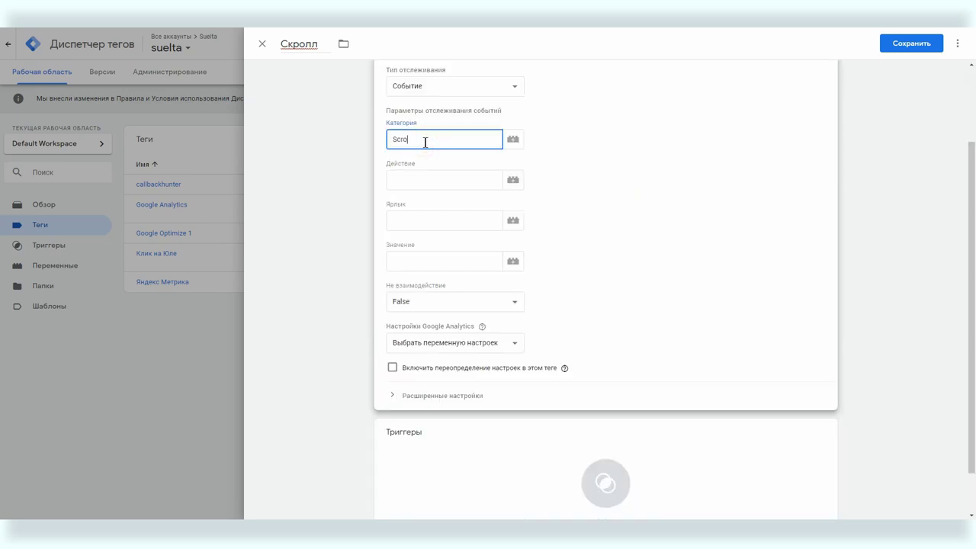
{"action": "left_click", "coordinate": [425, 175]}
{"action": "type", "text": "100"}
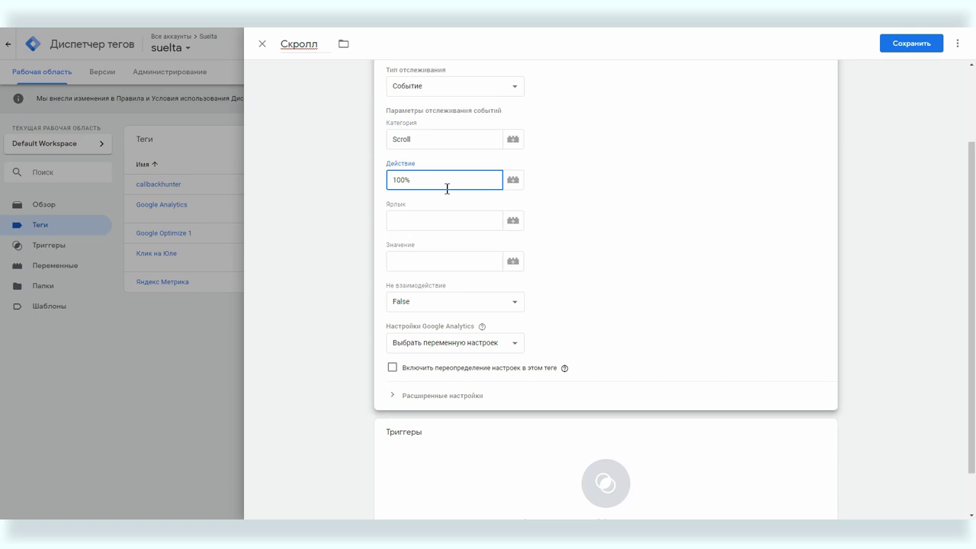
{"action": "left_click", "coordinate": [610, 233]}
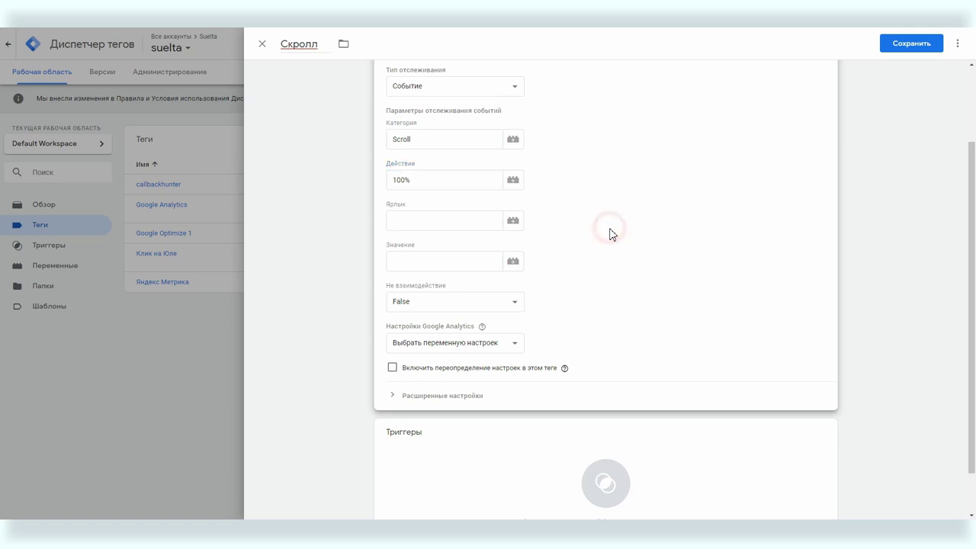
Assign the {{Настройки Google Analytics}} variable as the tag's Google Analytics settings
{"action": "scroll", "coordinate": [577, 257], "scroll_direction": "down", "scroll_amount": 1}
{"action": "left_click", "coordinate": [438, 291]}
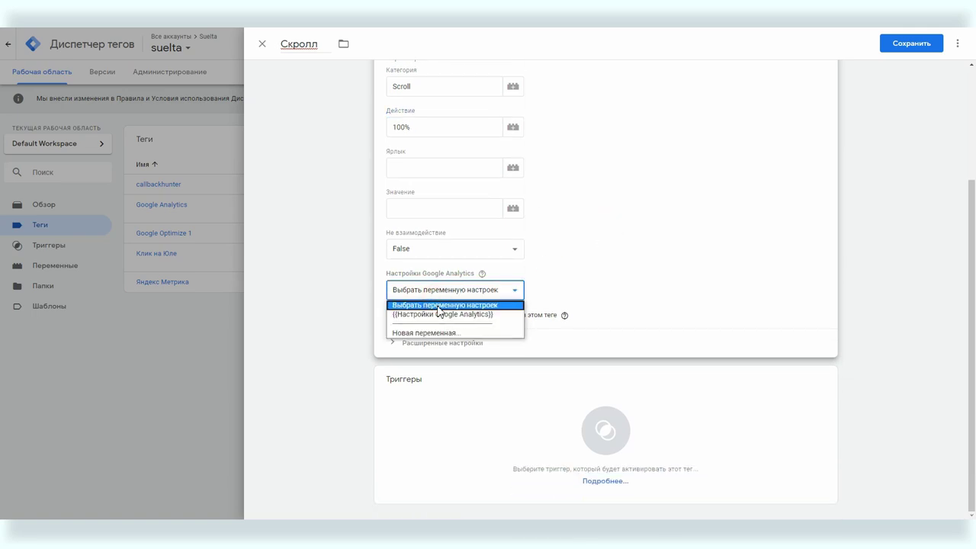
{"action": "left_click", "coordinate": [437, 317]}
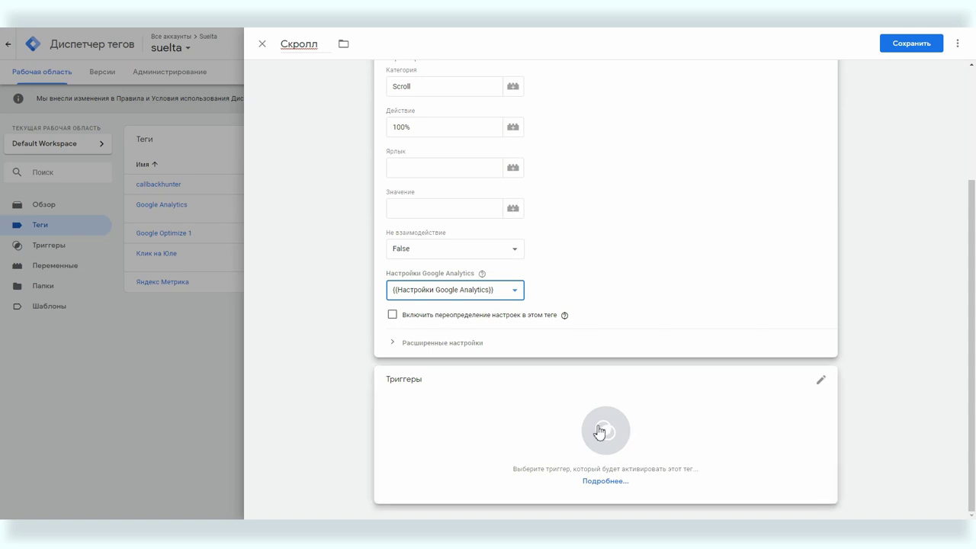
Create a new trigger for the tag named "Доскролл" with the type Глубина прокрутки
{"action": "left_click", "coordinate": [603, 429]}
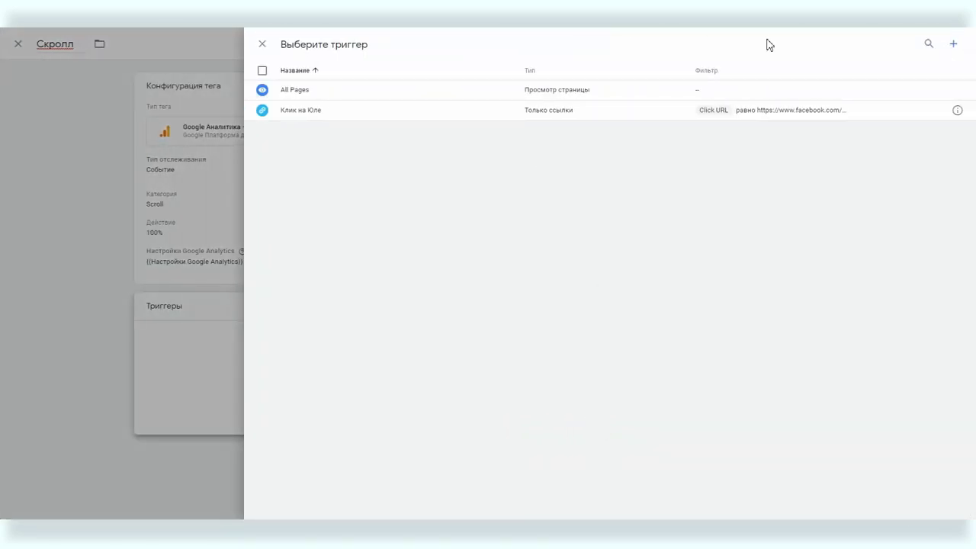
{"action": "left_click", "coordinate": [954, 45]}
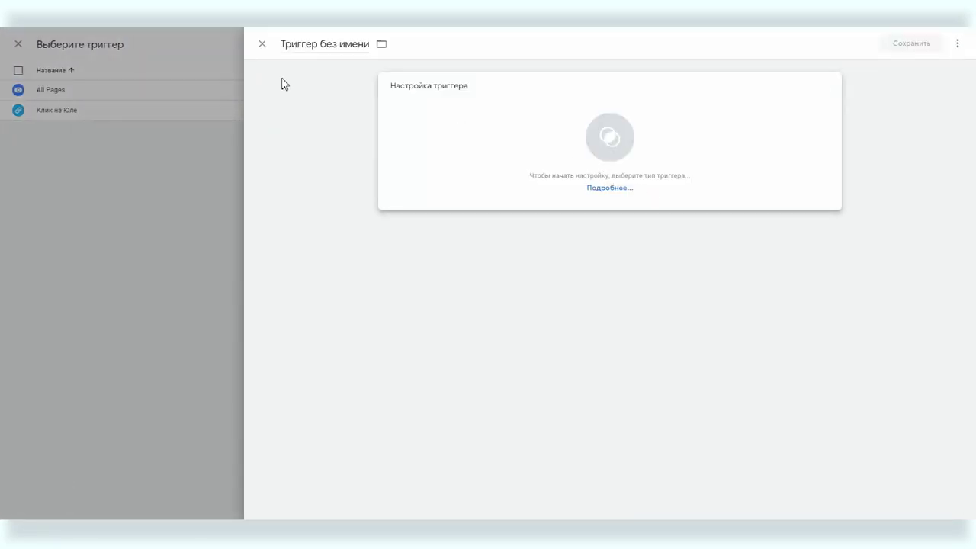
{"action": "left_click", "coordinate": [310, 42]}
{"action": "key", "text": "ctrl+a"}
{"action": "type", "text": "Доскролл"}
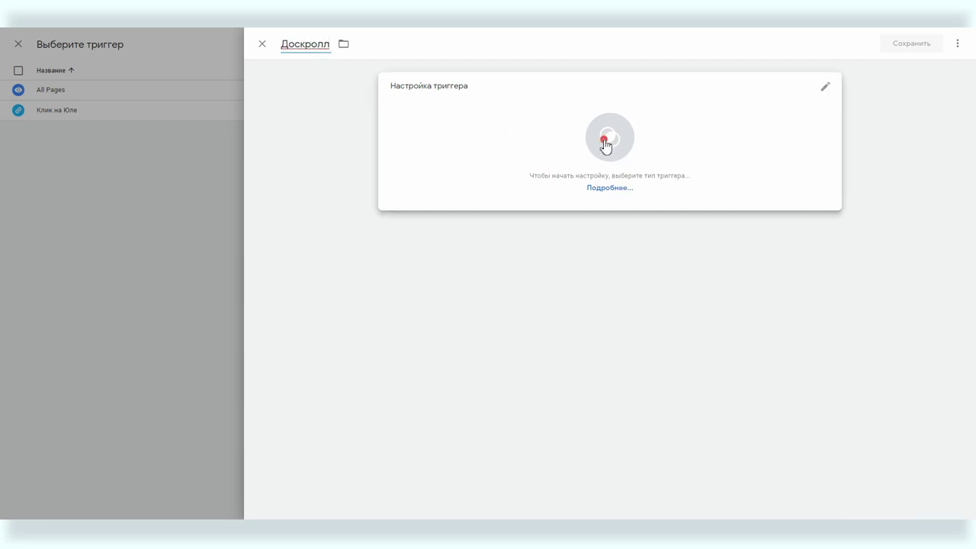
{"action": "left_click", "coordinate": [606, 146]}
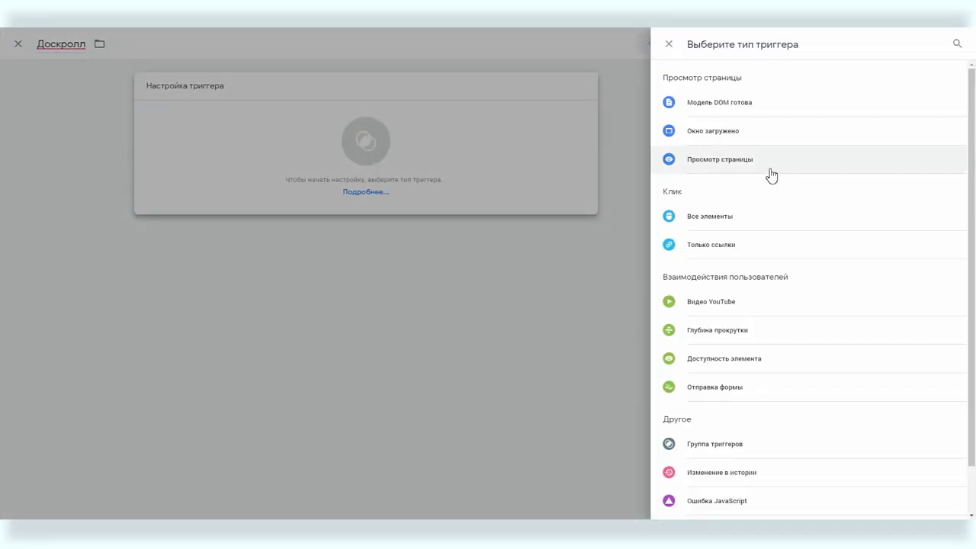
{"action": "scroll", "coordinate": [789, 107], "scroll_direction": "down", "scroll_amount": 1}
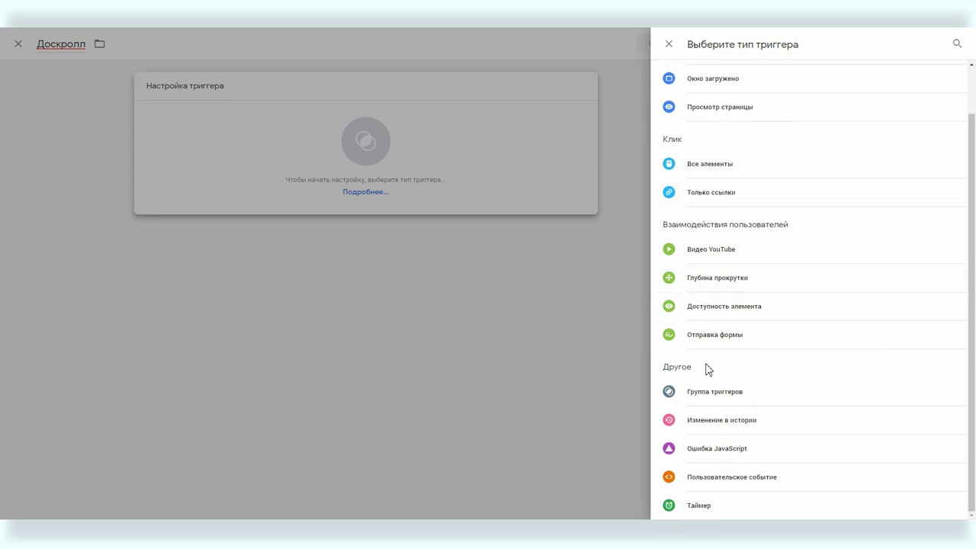
{"action": "left_click", "coordinate": [707, 279]}
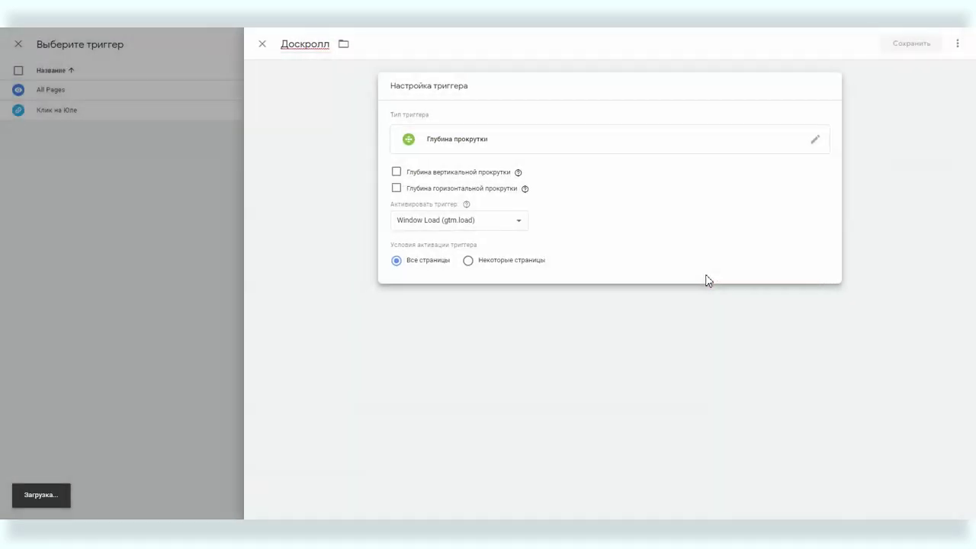
Enable vertical scroll depth for the trigger, measured in percent, and enter 90% as the threshold
{"action": "left_click", "coordinate": [397, 172]}
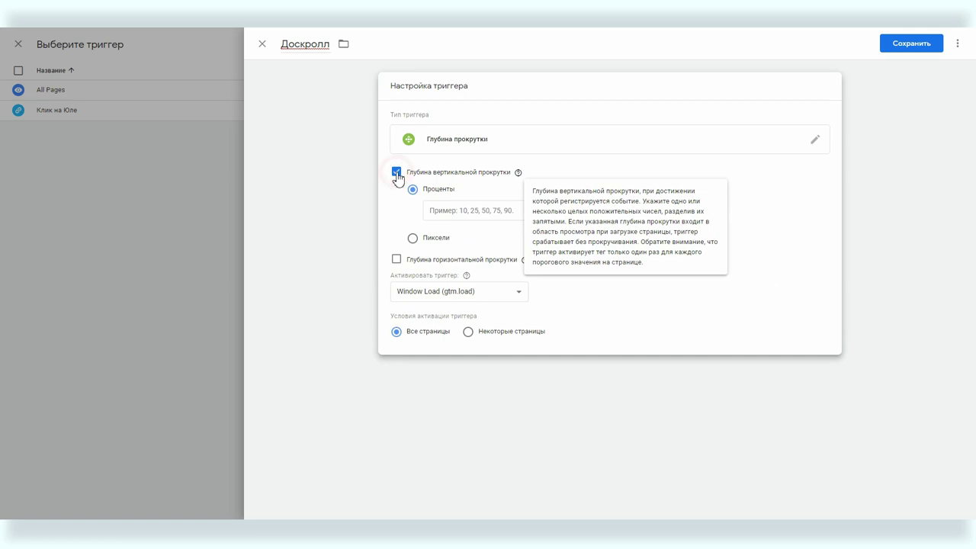
{"action": "left_click", "coordinate": [469, 212]}
{"action": "type", "text": "100"}
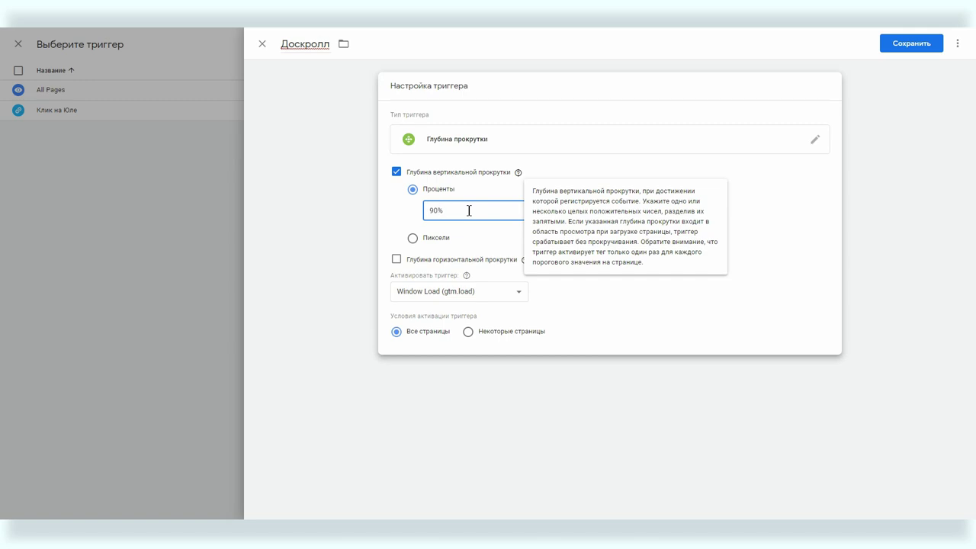
{"action": "left_click", "coordinate": [778, 244]}
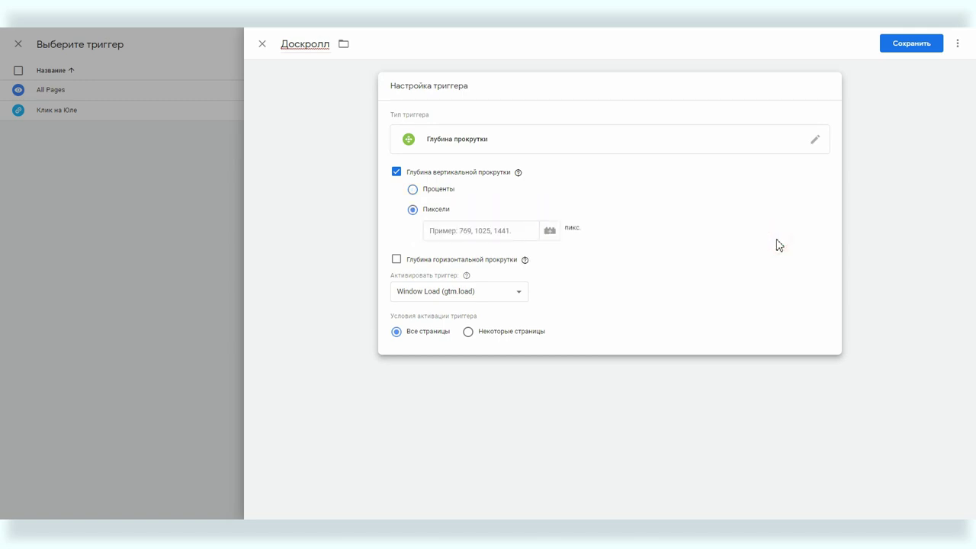
{"action": "left_click", "coordinate": [438, 190]}
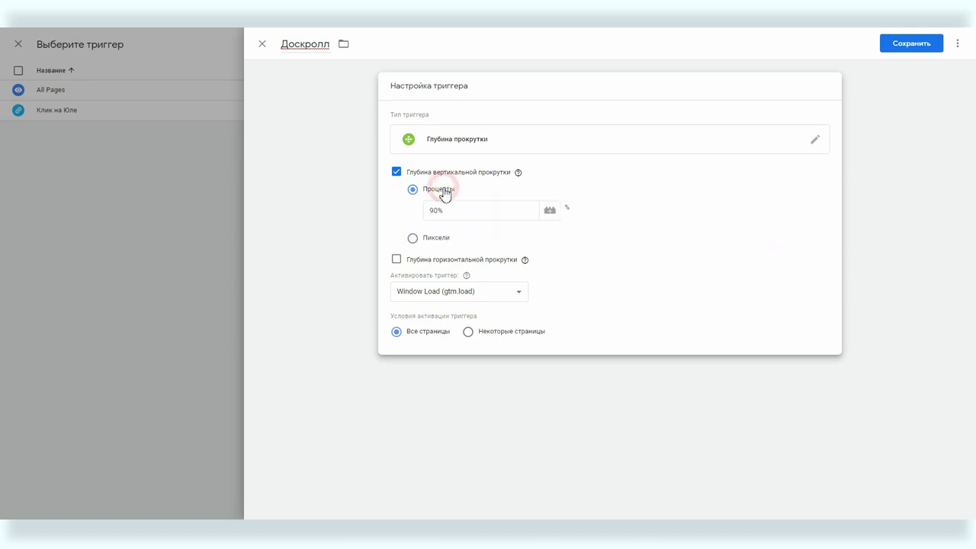
Activate the trigger on Container Load (gtm.js) and limit it to Некоторые страницы
{"action": "left_click", "coordinate": [431, 297]}
{"action": "left_click", "coordinate": [431, 307]}
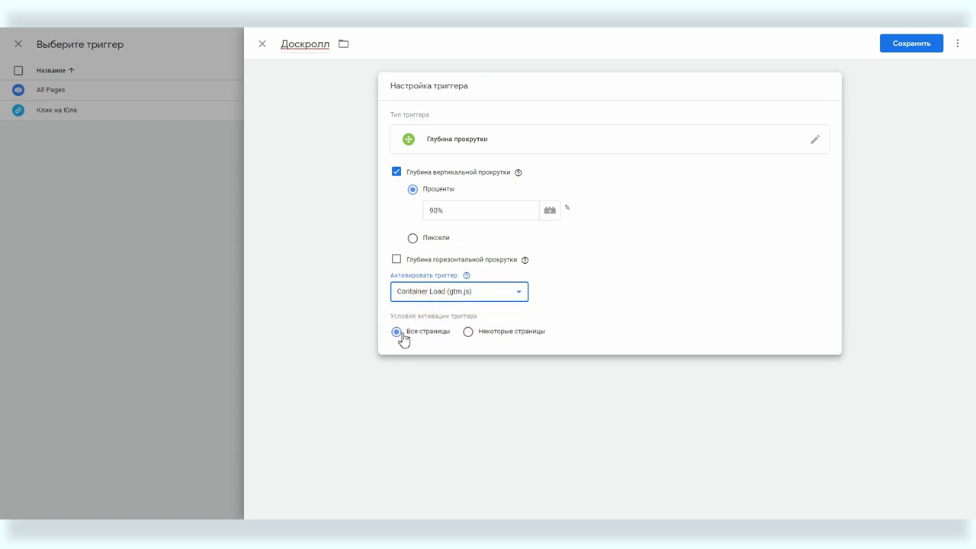
{"action": "left_click", "coordinate": [469, 334]}
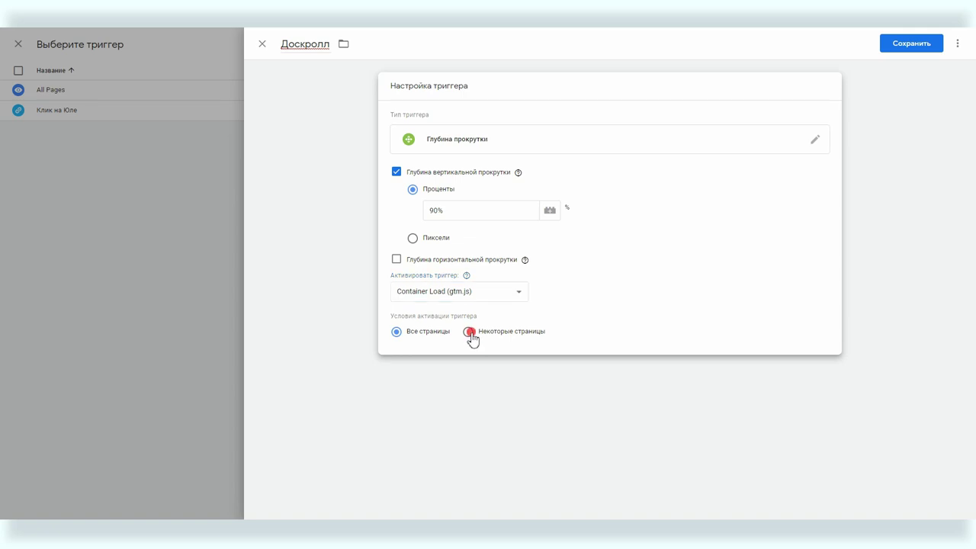
{"action": "left_click", "coordinate": [469, 378]}
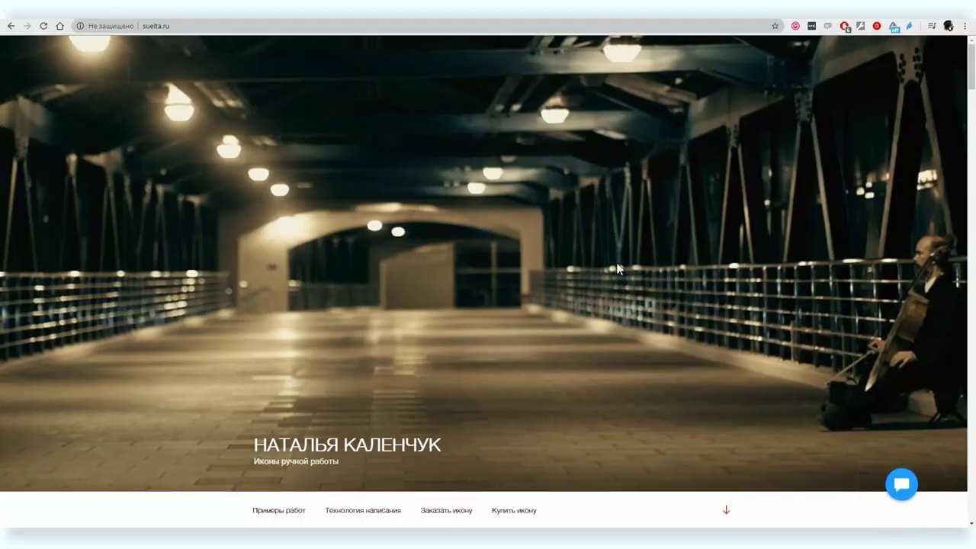
Switch to the suelta.ru website, open its "Технология написания" page and copy the page address
{"action": "scroll", "coordinate": [299, 379], "scroll_direction": "down", "scroll_amount": 4}
{"action": "left_click", "coordinate": [356, 207]}
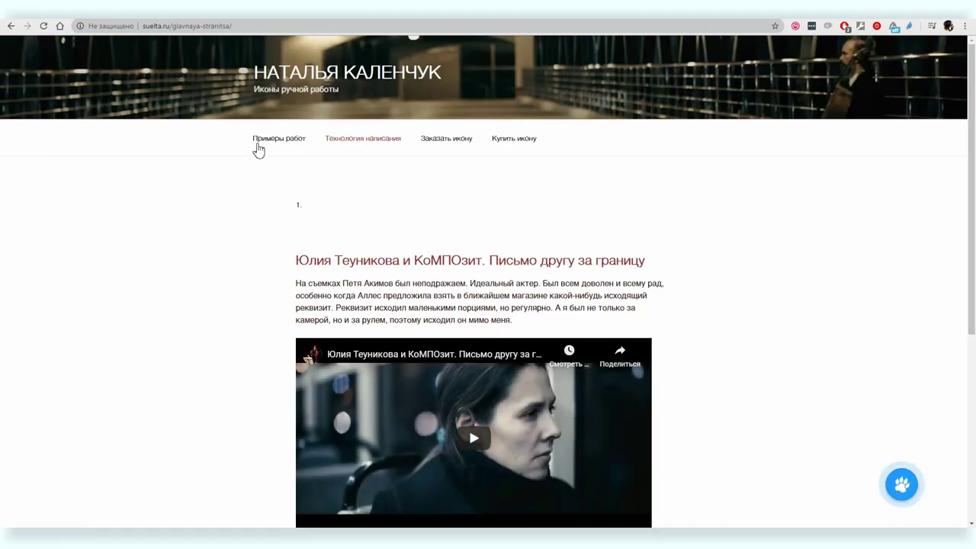
{"action": "left_click", "coordinate": [191, 26]}
{"action": "key", "text": "ctrl+c"}
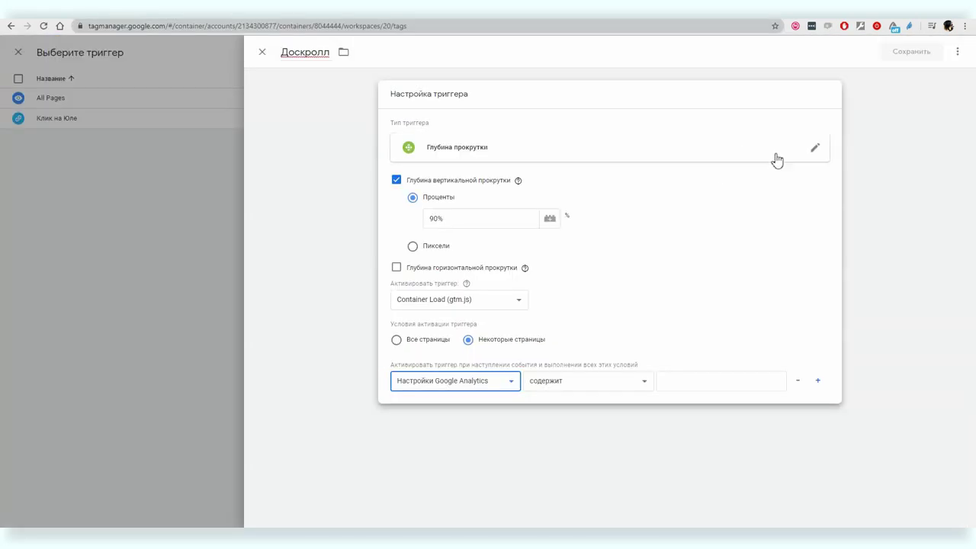
{"action": "left_click", "coordinate": [566, 391]}
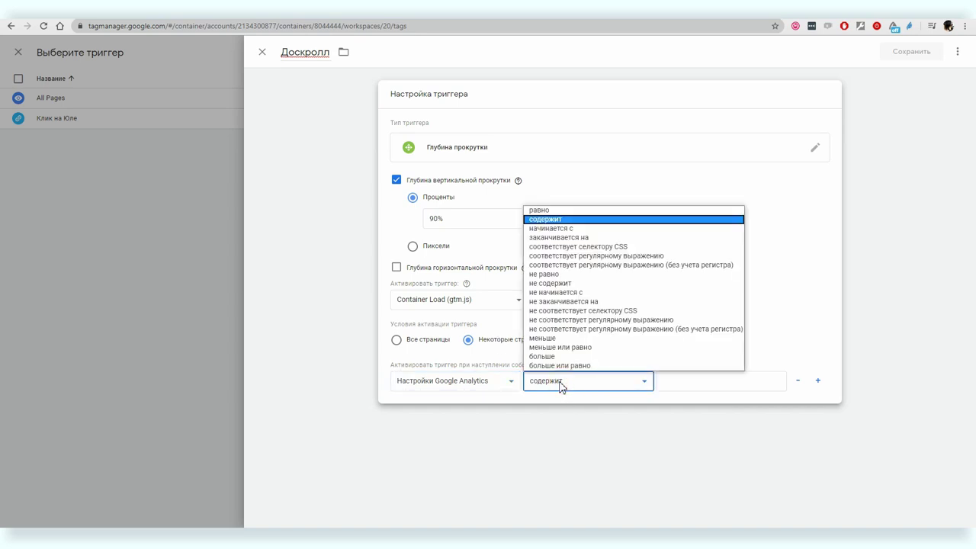
{"action": "left_click", "coordinate": [589, 229]}
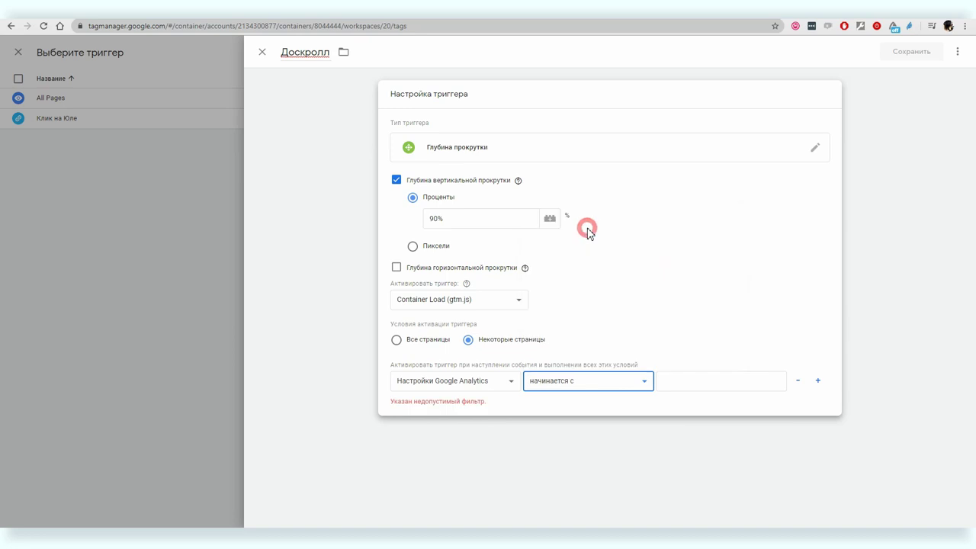
{"action": "left_click", "coordinate": [443, 384]}
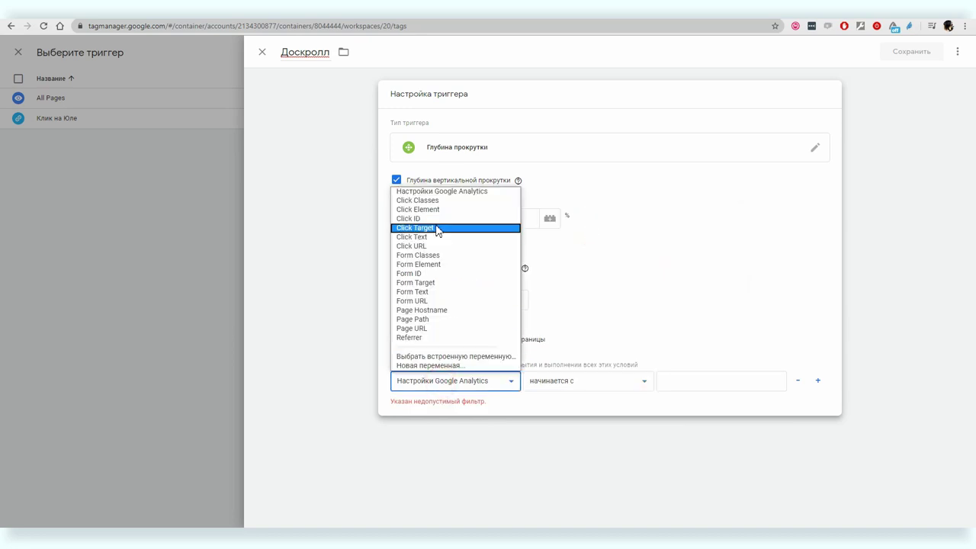
{"action": "left_click", "coordinate": [425, 329]}
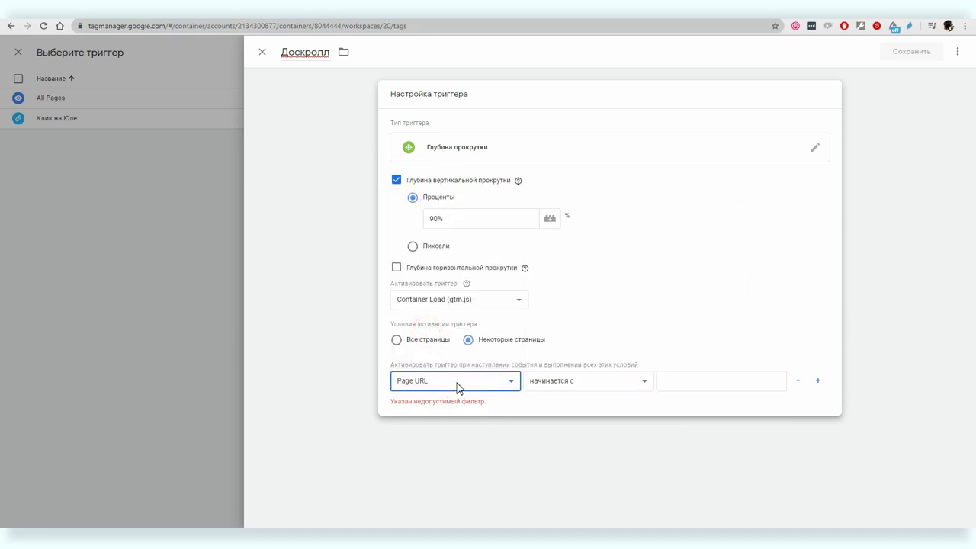
{"action": "left_click", "coordinate": [709, 382]}
{"action": "key", "text": "ctrl+v"}
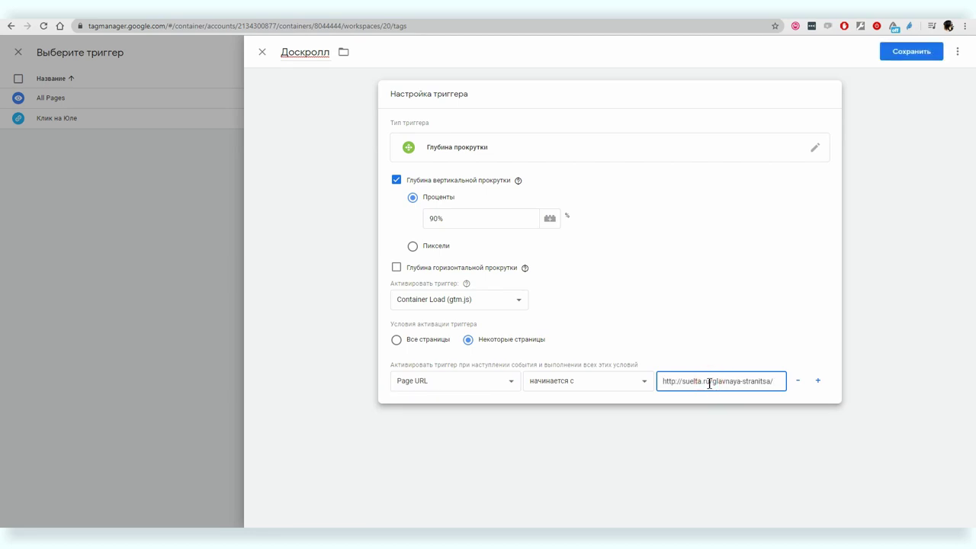
{"action": "left_click", "coordinate": [567, 383]}
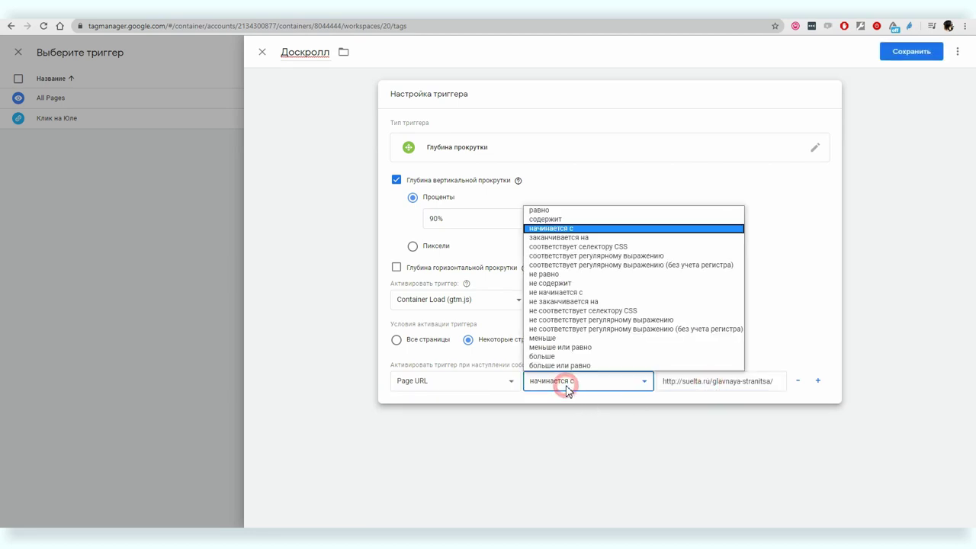
{"action": "left_click", "coordinate": [565, 210]}
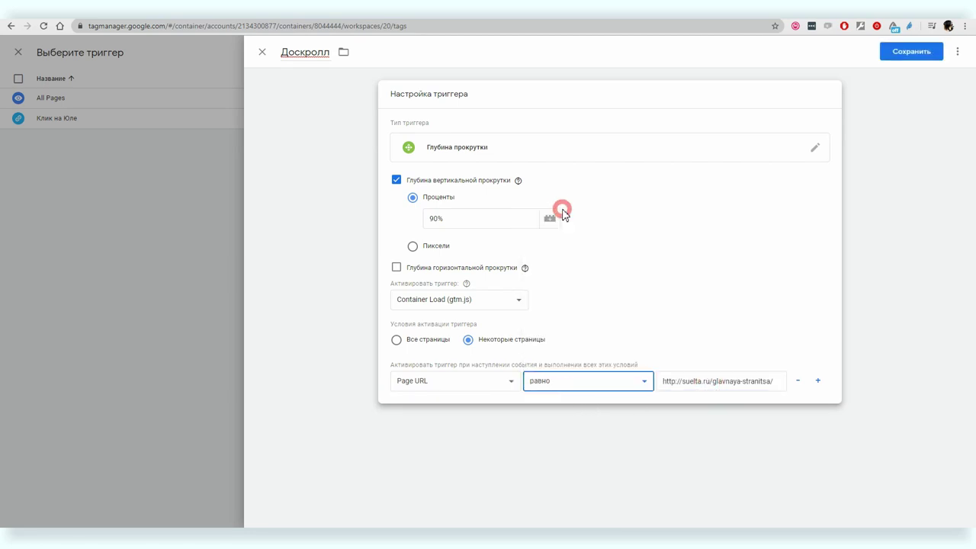
Correct the vertical scroll percentage to 90 without the percent sign and save the trigger
{"action": "left_click", "coordinate": [905, 58]}
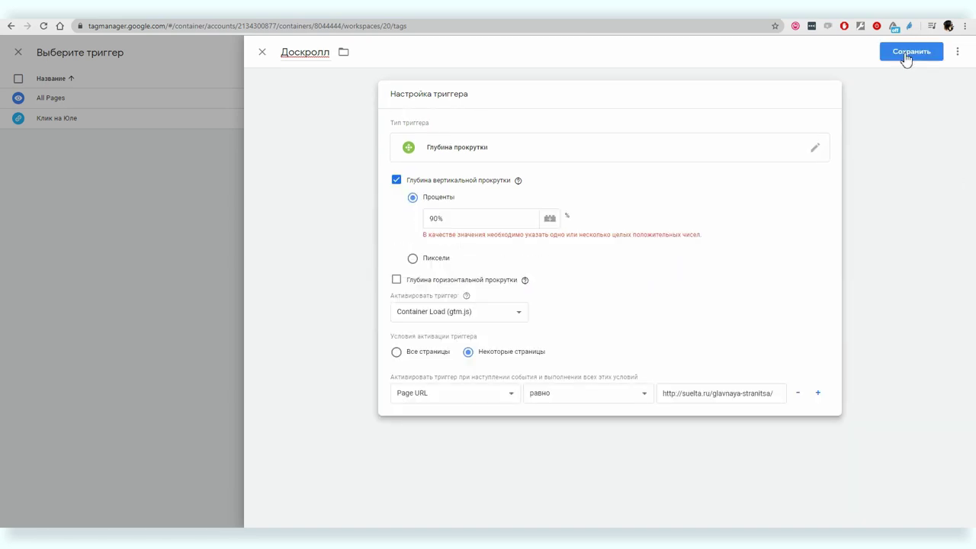
{"action": "left_click", "coordinate": [447, 218]}
{"action": "key", "text": "BackSpace"}
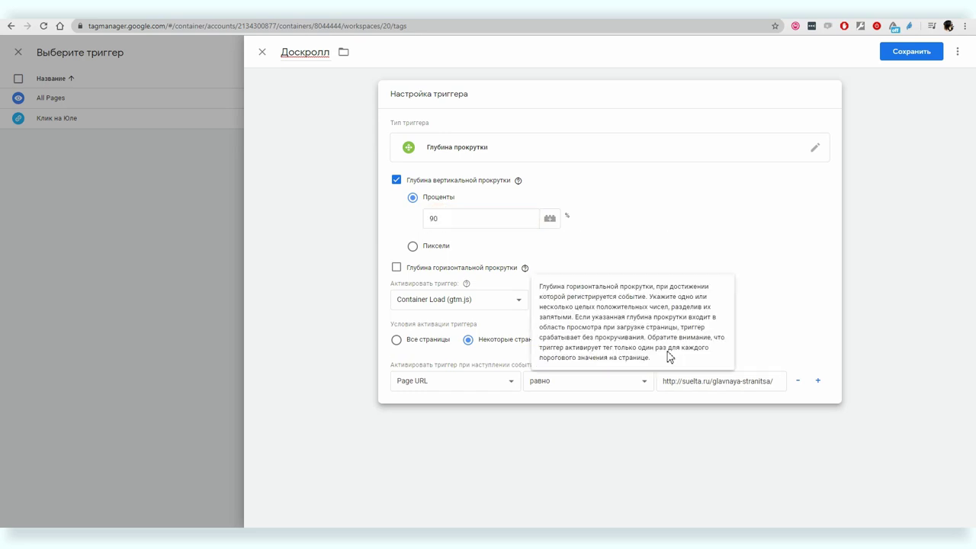
{"action": "left_click", "coordinate": [887, 254]}
{"action": "left_click", "coordinate": [893, 55]}
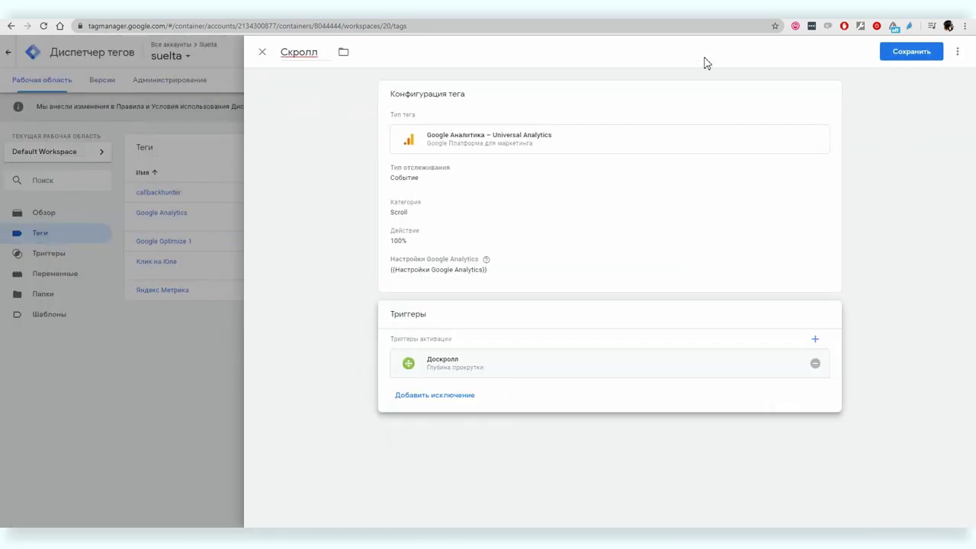
Rename the tag "Скролл Glavnaya" and save it
{"action": "left_click", "coordinate": [316, 51]}
{"action": "type", "text": "Glavnaya"}
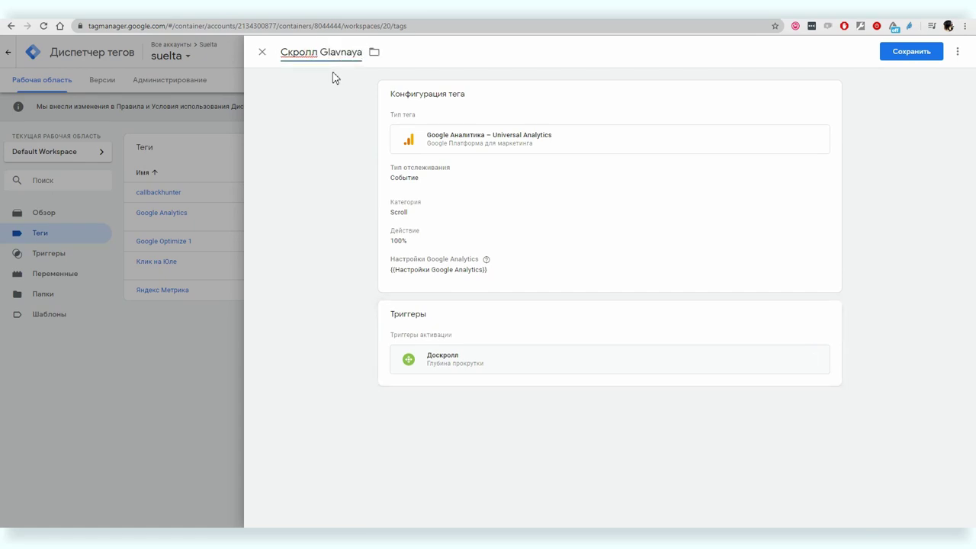
{"action": "left_click", "coordinate": [911, 51]}
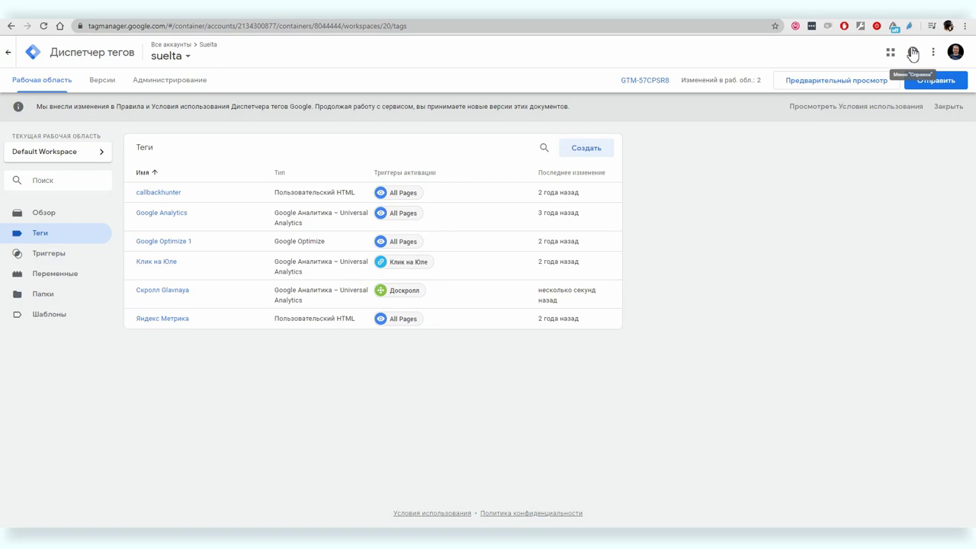
Test the container in preview mode by reloading suelta.ru/glavnaya-stranitsa/ and scrolling down the page, and exit preview mode in Tag Manager
{"action": "left_click", "coordinate": [804, 82]}
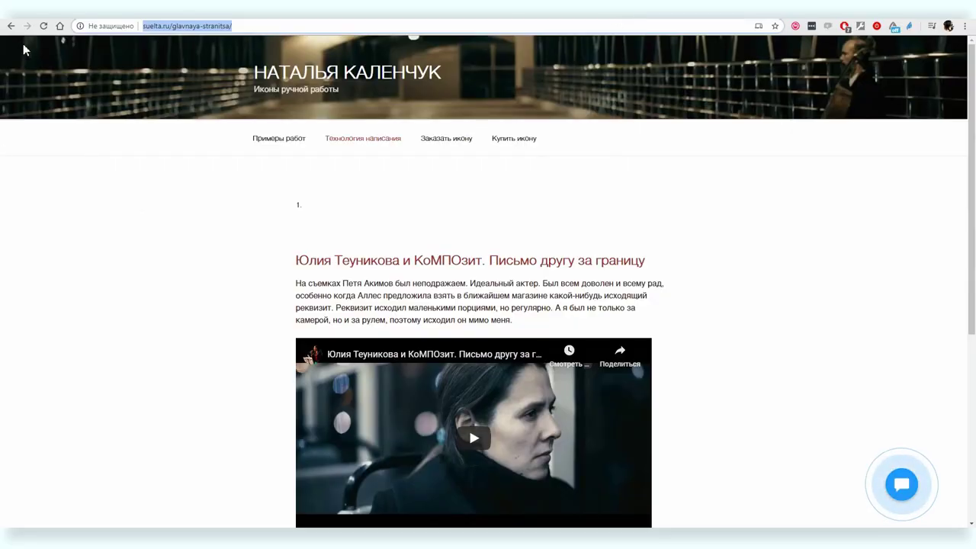
{"action": "left_click", "coordinate": [44, 26]}
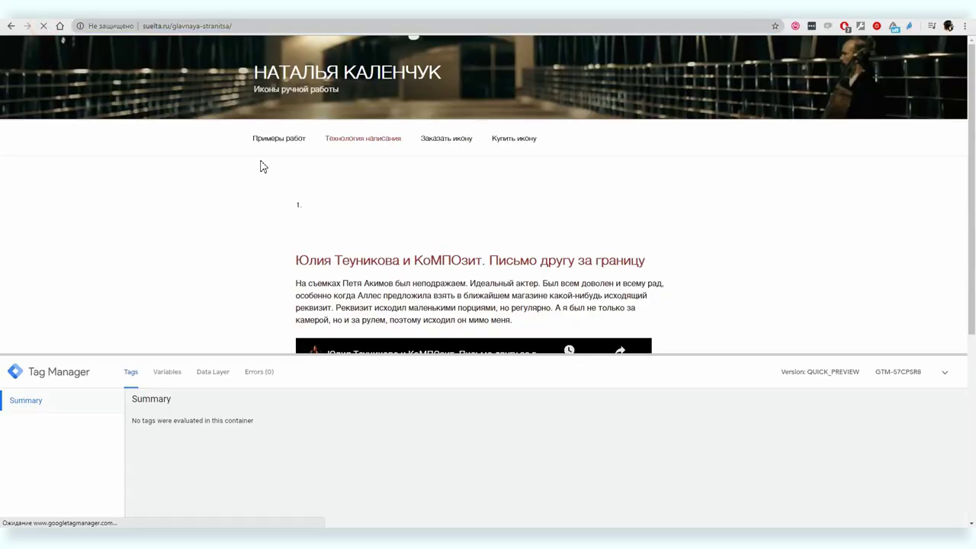
{"action": "scroll", "coordinate": [686, 457], "scroll_direction": "down", "scroll_amount": 2}
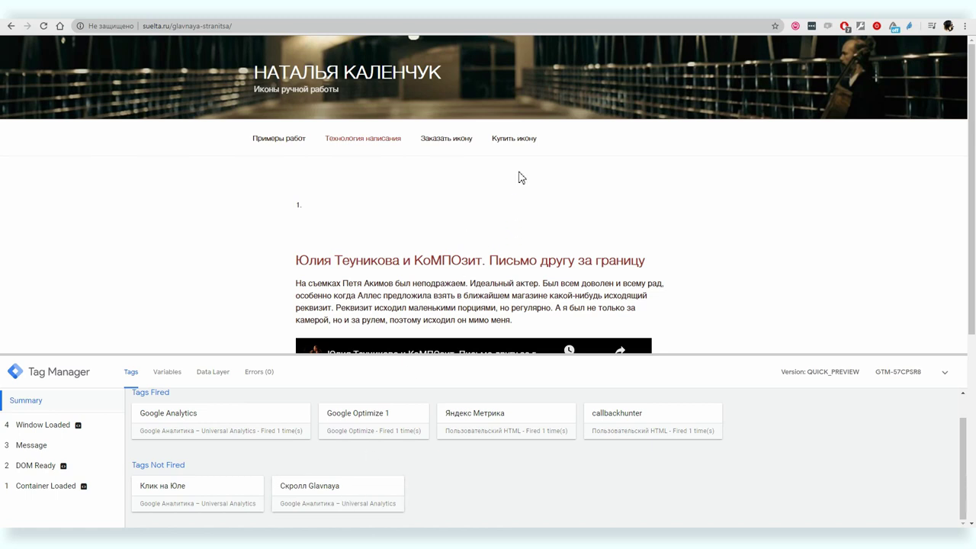
{"action": "scroll", "coordinate": [521, 177], "scroll_direction": "down", "scroll_amount": 4}
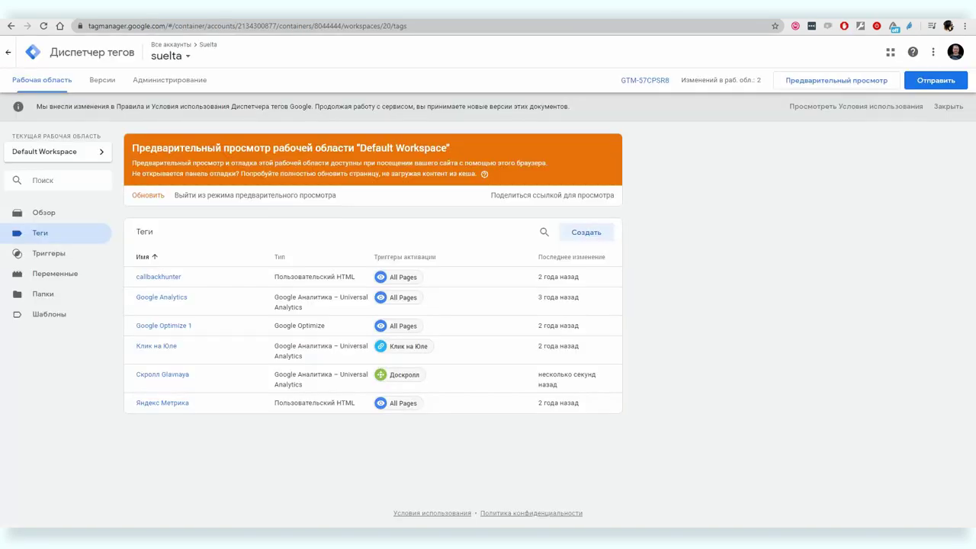
{"action": "left_click", "coordinate": [208, 195]}
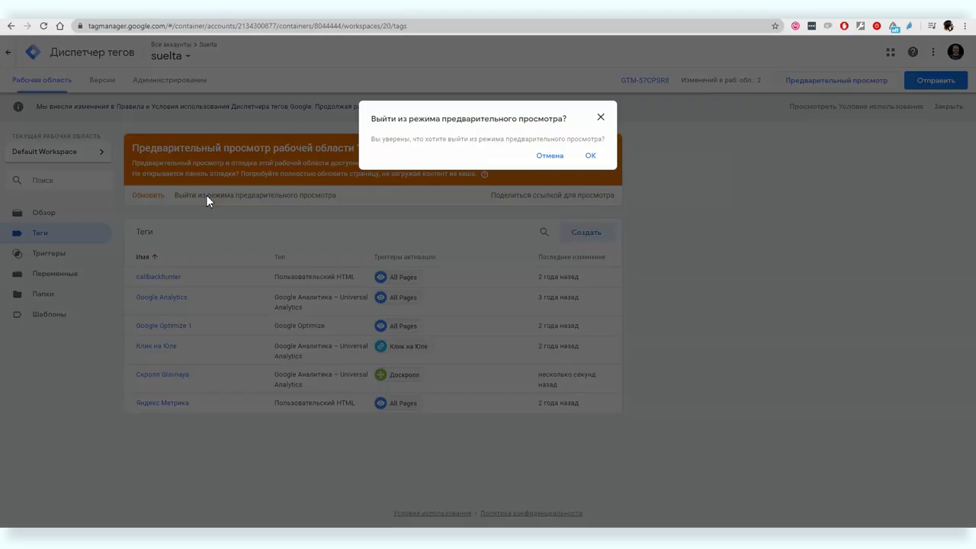
{"action": "left_click", "coordinate": [587, 155]}
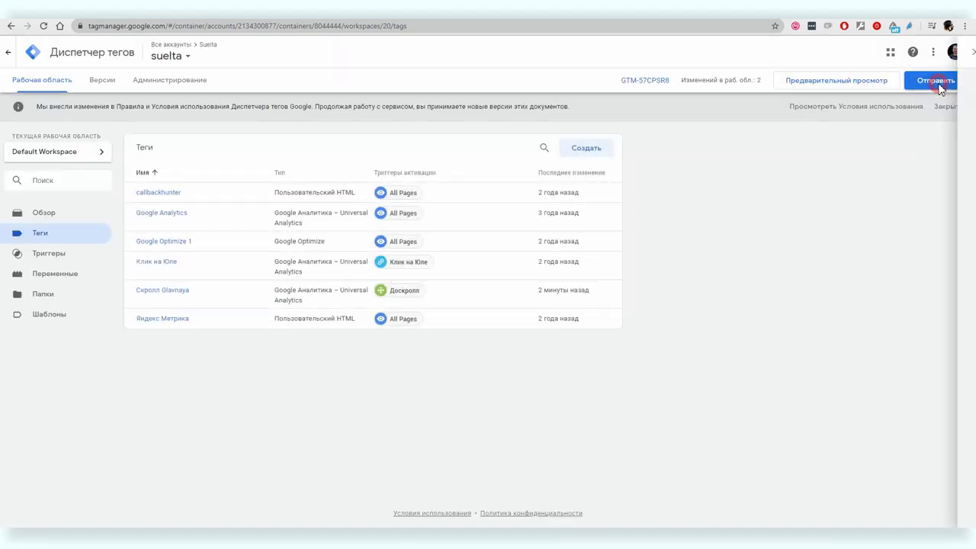
Publish the container changes as version "Скролл Главная" and return to the workspace's tag list
{"action": "left_click", "coordinate": [932, 81]}
{"action": "left_click", "coordinate": [925, 51]}
{"action": "left_click", "coordinate": [430, 187]}
{"action": "type", "text": "Скролл Главная"}
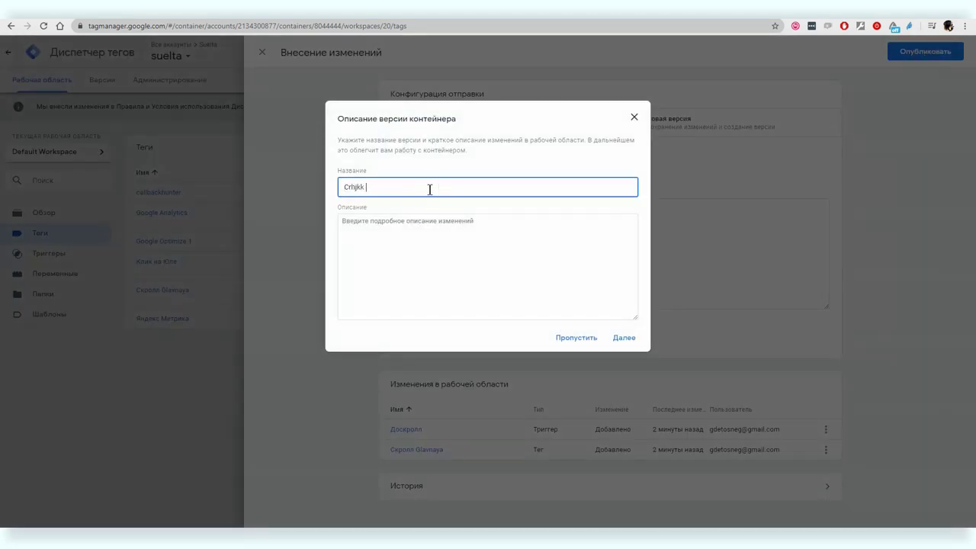
{"action": "left_click", "coordinate": [624, 339]}
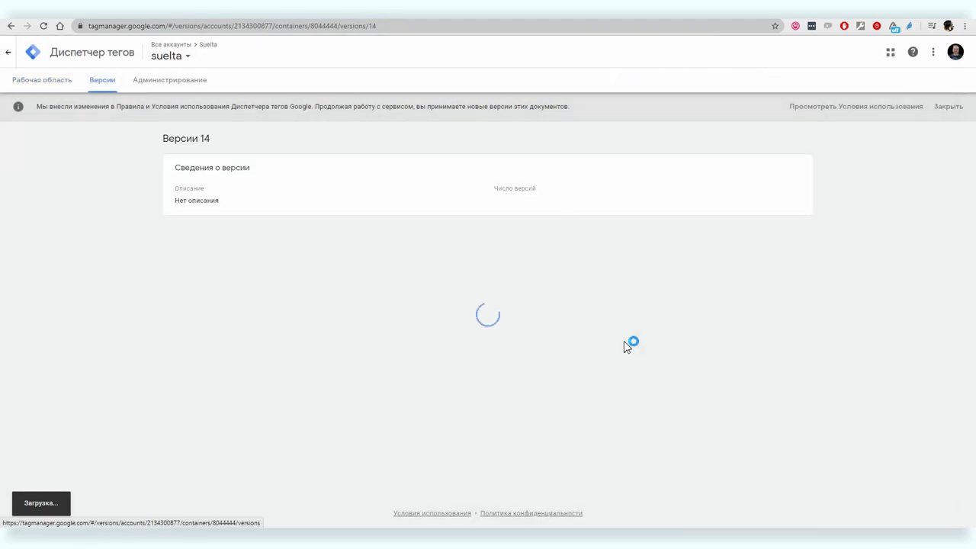
{"action": "left_click", "coordinate": [40, 81]}
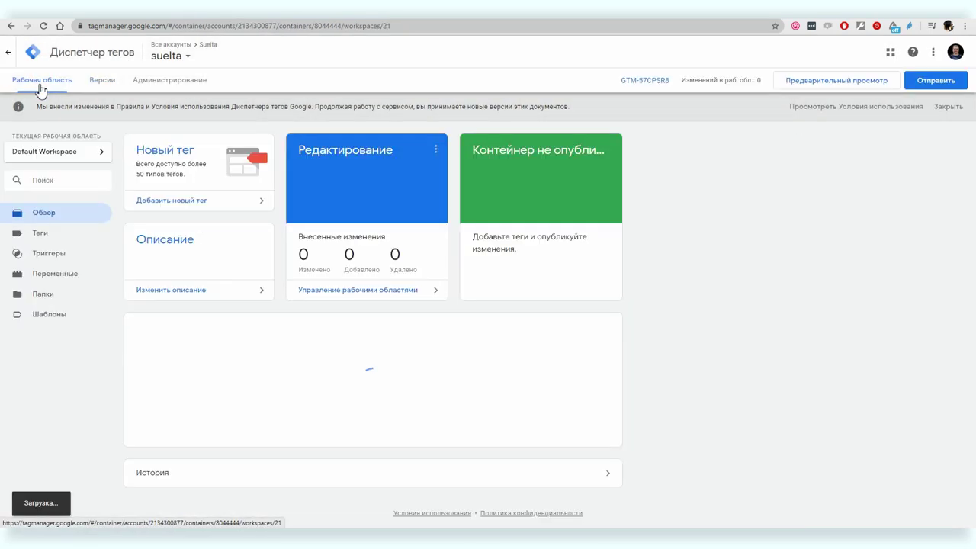
{"action": "left_click", "coordinate": [38, 234]}
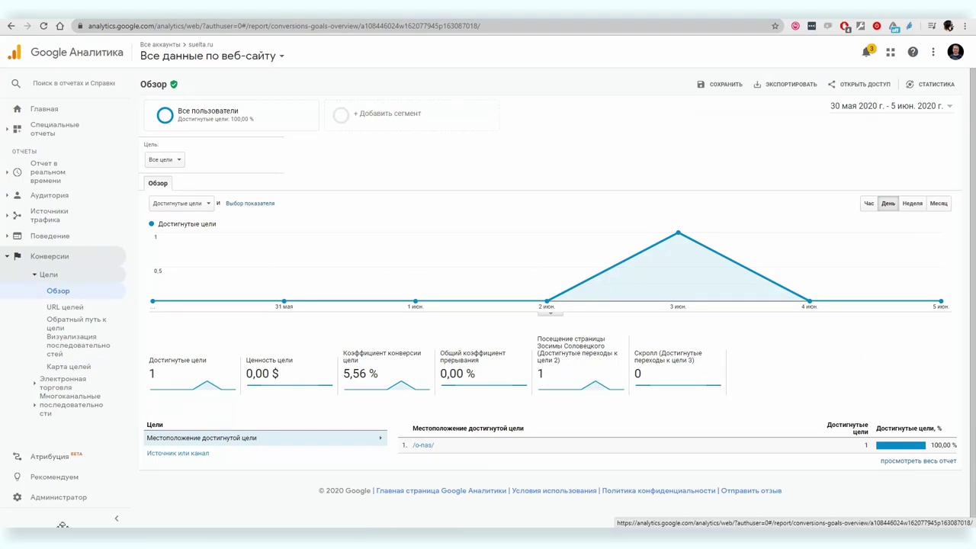
Switch to Google Analytics and open the view's "Скролл" goal in the admin settings
{"action": "left_click", "coordinate": [50, 499]}
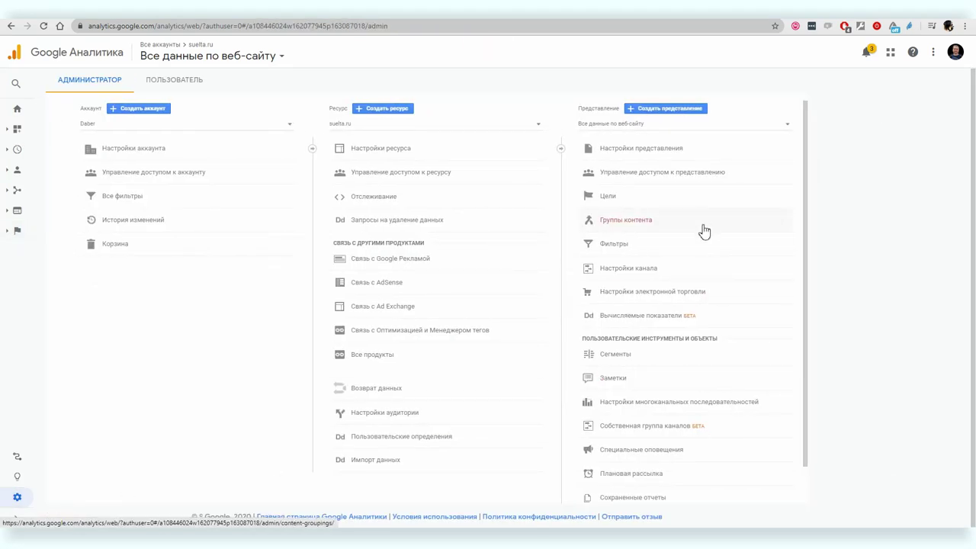
{"action": "left_click", "coordinate": [604, 196]}
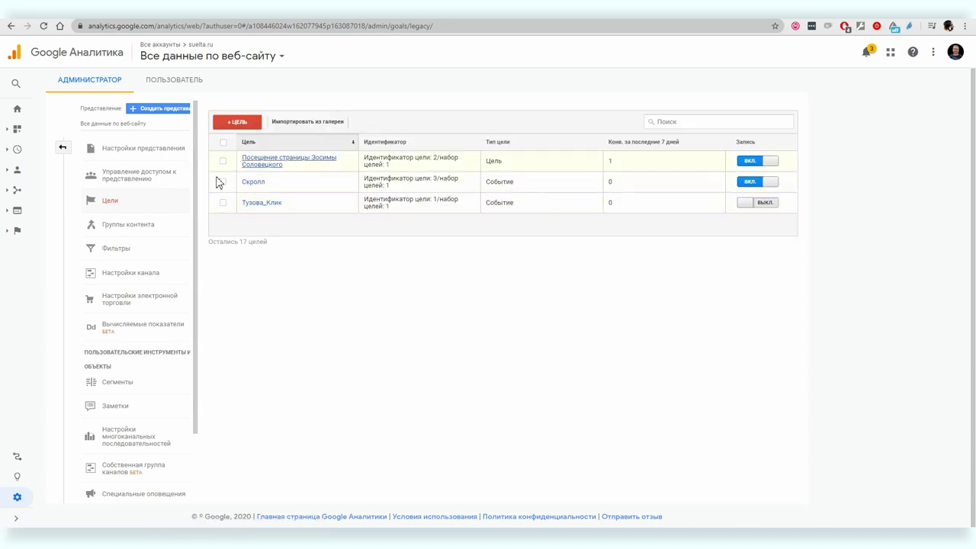
{"action": "left_click", "coordinate": [248, 184]}
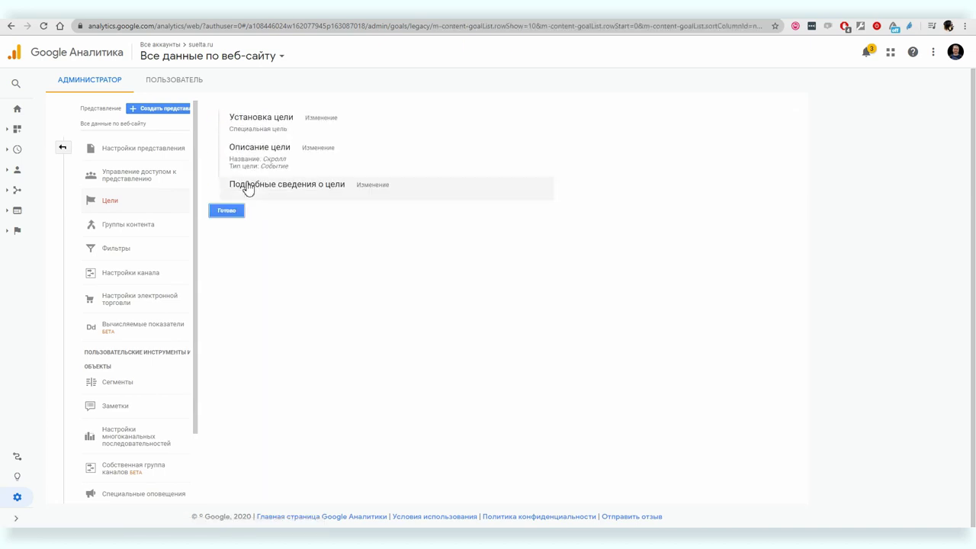
Rename the goal "Scroll Главная", keep its type as Событие and continue to the goal details
{"action": "left_click", "coordinate": [328, 147]}
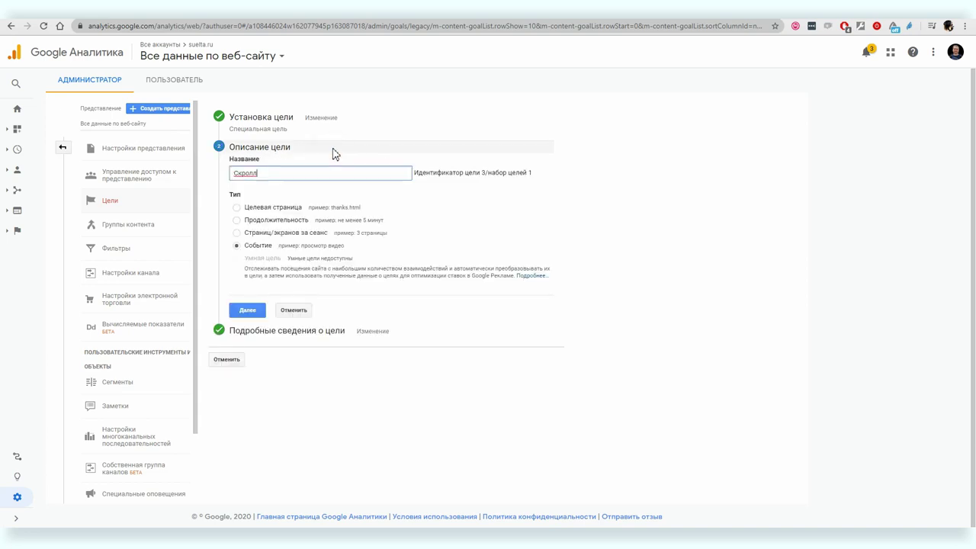
{"action": "left_click", "coordinate": [270, 173]}
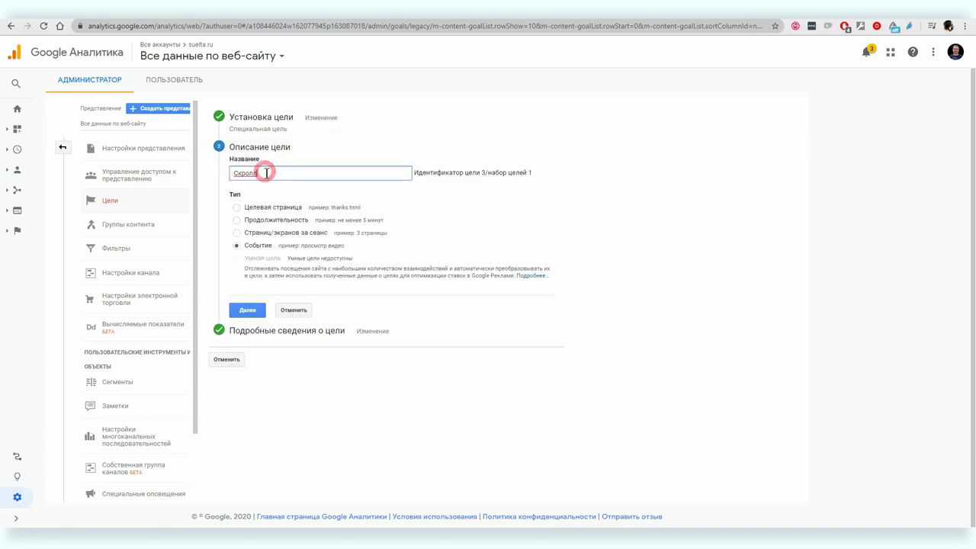
{"action": "key", "text": "ctrl+a"}
{"action": "type", "text": "Sc"}
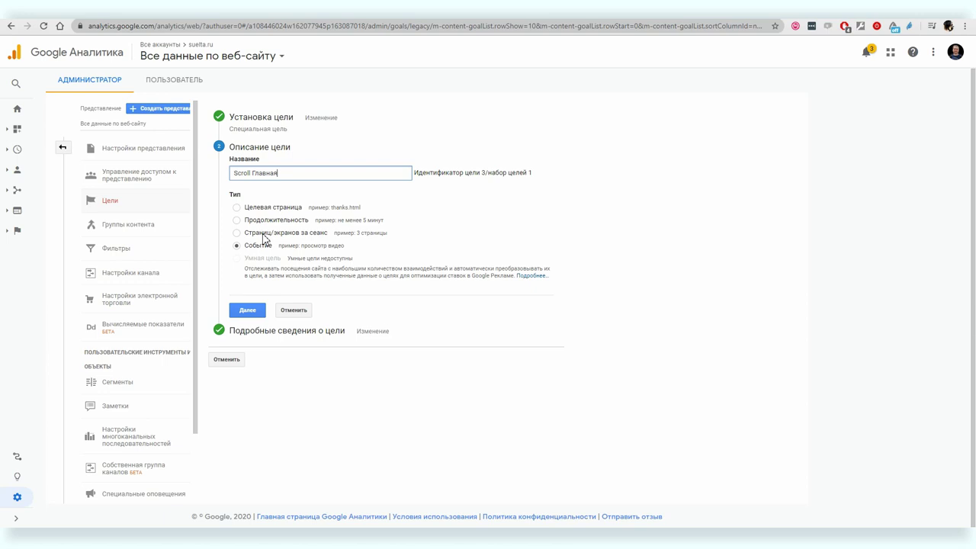
{"action": "left_click", "coordinate": [247, 311]}
Check the goal's event category and action against the "Скролл Glavnaya" tag in Tag Manager, and save the goal in Google Analytics
{"action": "left_click", "coordinate": [341, 245]}
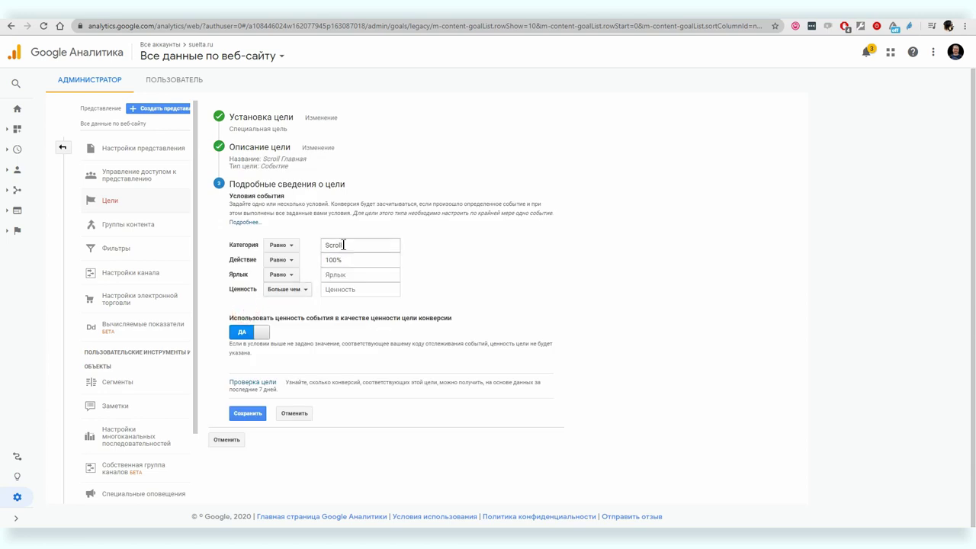
{"action": "left_click_drag", "start_coordinate": [347, 245], "coordinate": [323, 245]}
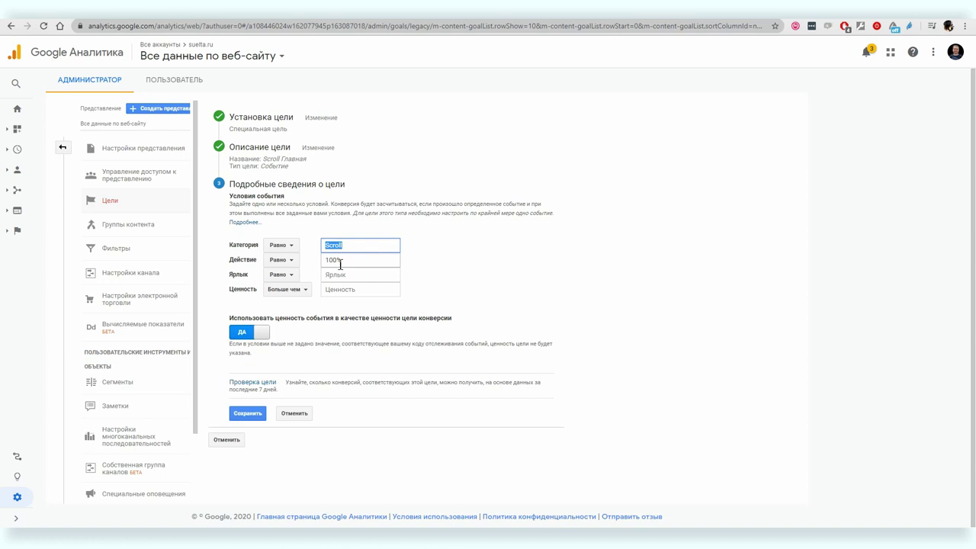
{"action": "key", "text": "ctrl+Tab"}
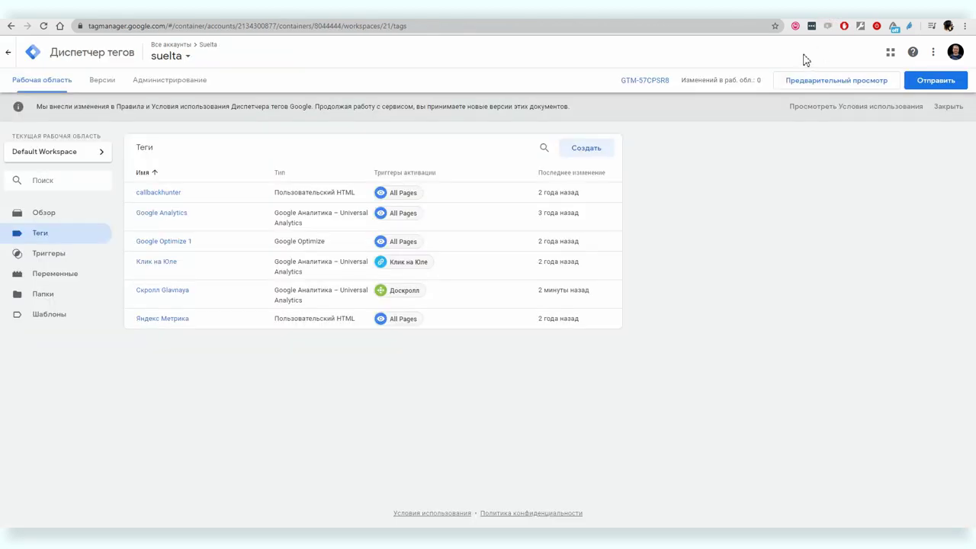
{"action": "left_click", "coordinate": [165, 294]}
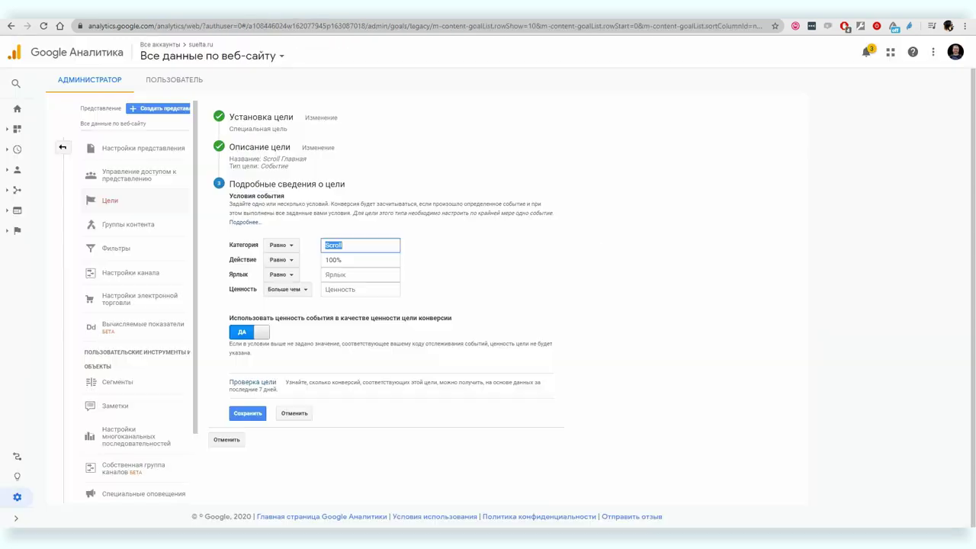
{"action": "left_click", "coordinate": [352, 261]}
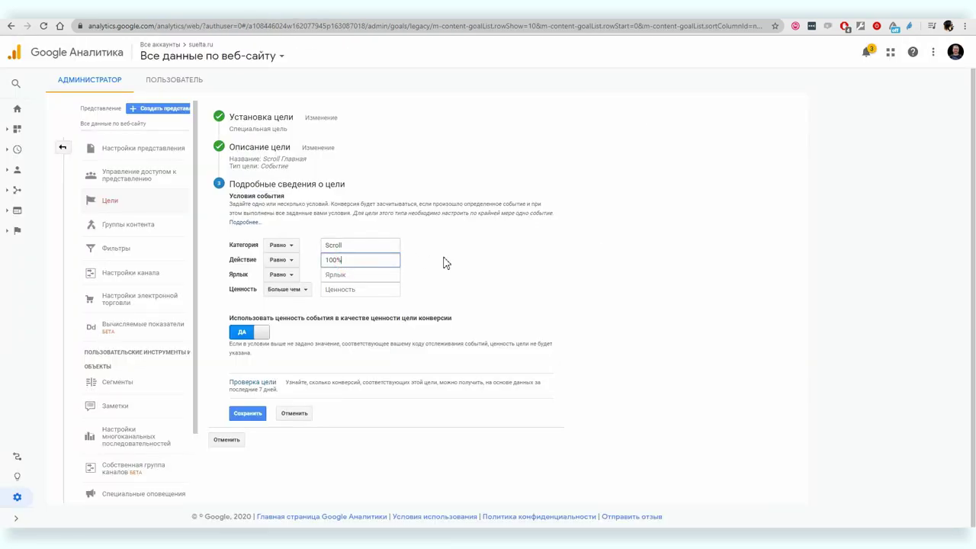
{"action": "left_click", "coordinate": [249, 416]}
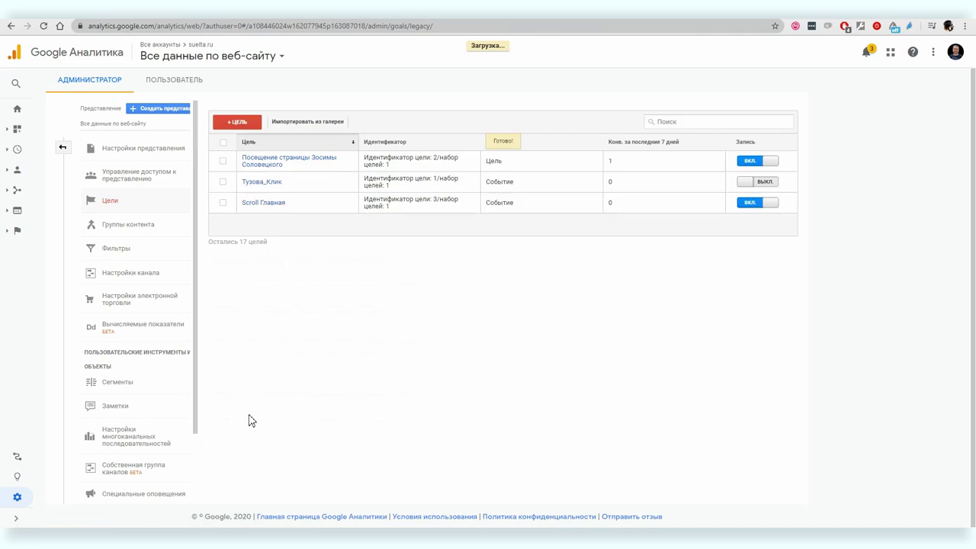
Open the overview report of goals under conversions to look at the "Scroll Главная" goal
{"action": "mouse_move", "coordinate": [22, 290]}
{"action": "left_click", "coordinate": [39, 260]}
{"action": "left_click", "coordinate": [47, 275]}
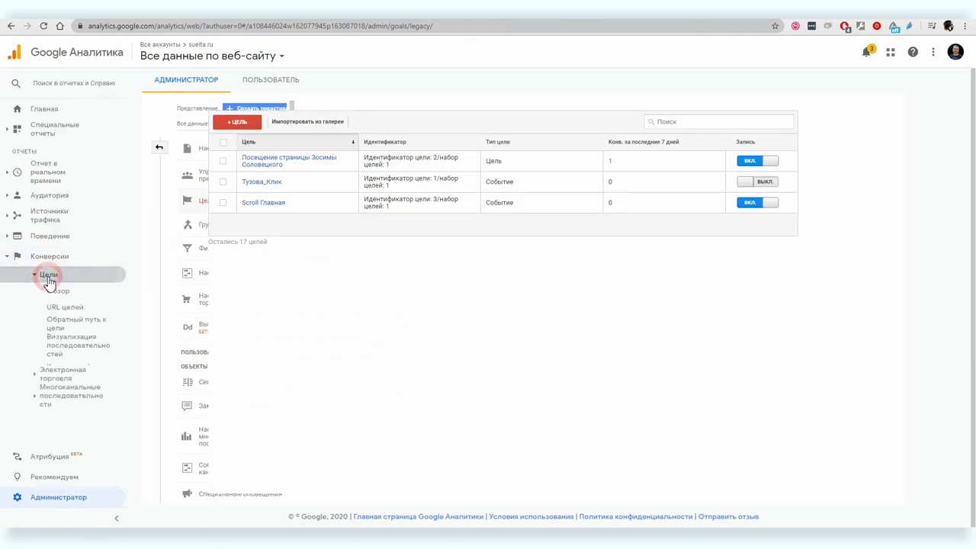
{"action": "left_click", "coordinate": [54, 294]}
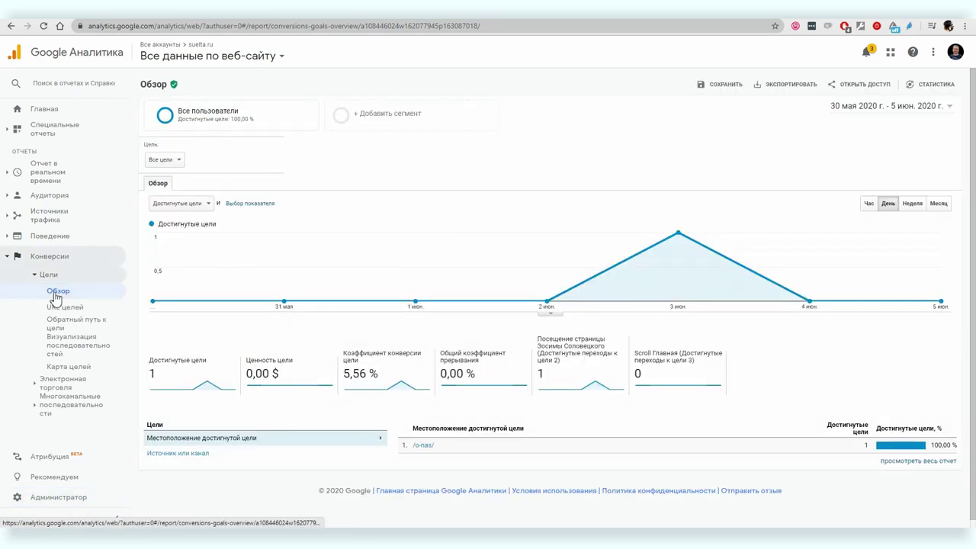
View the real-time overview report and open the real-time events report
{"action": "left_click", "coordinate": [46, 169]}
{"action": "left_click", "coordinate": [48, 195]}
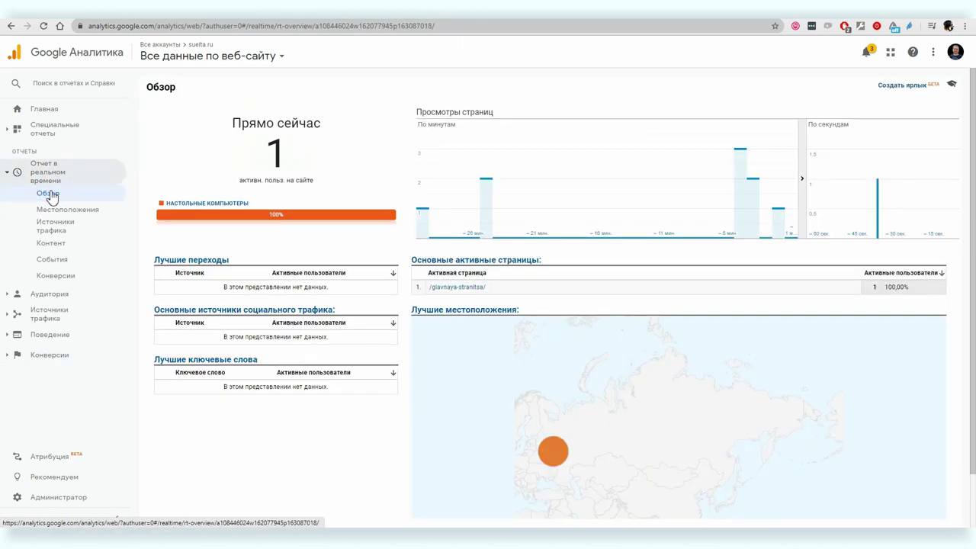
{"action": "left_click", "coordinate": [46, 259]}
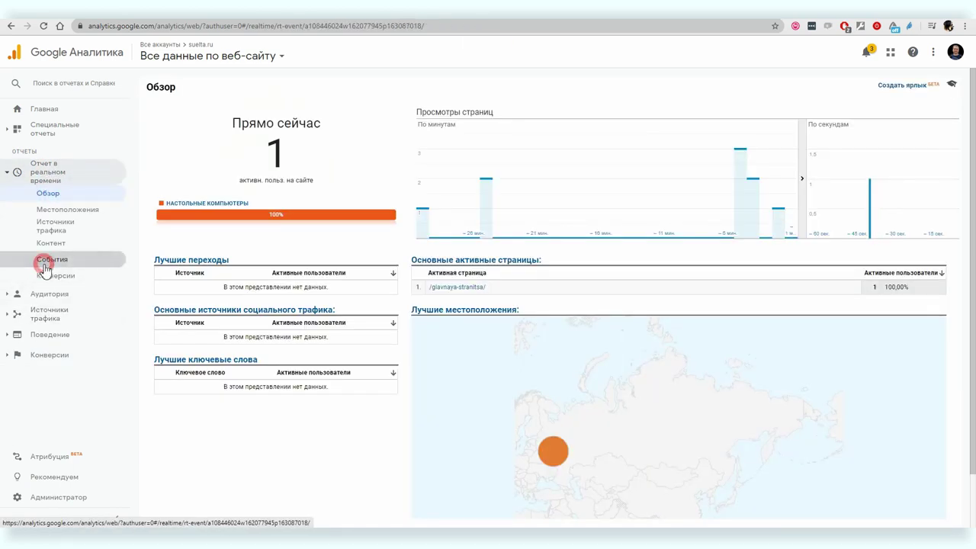